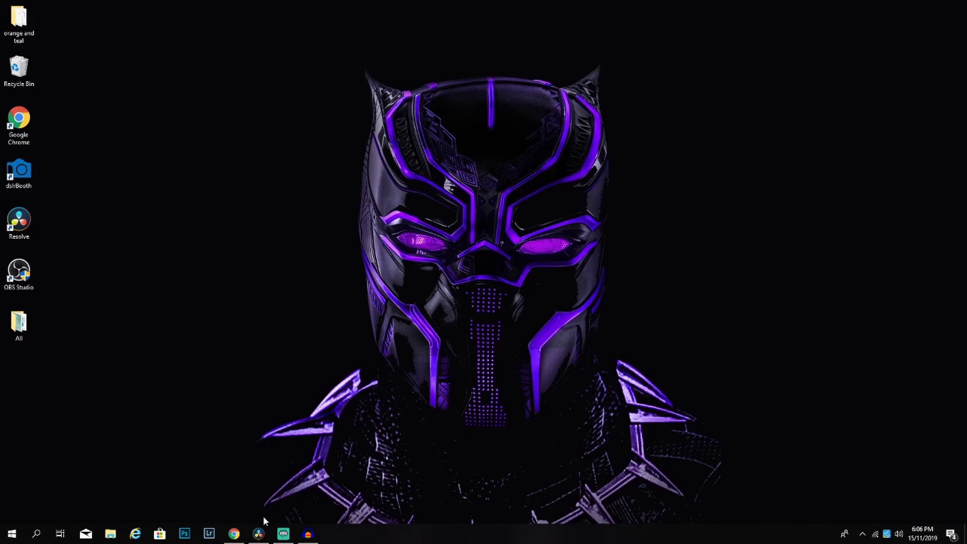
Bring the DaVinci Resolve window with the empty Untitled Project back to the front.
{"action": "left_click", "coordinate": [258, 535]}
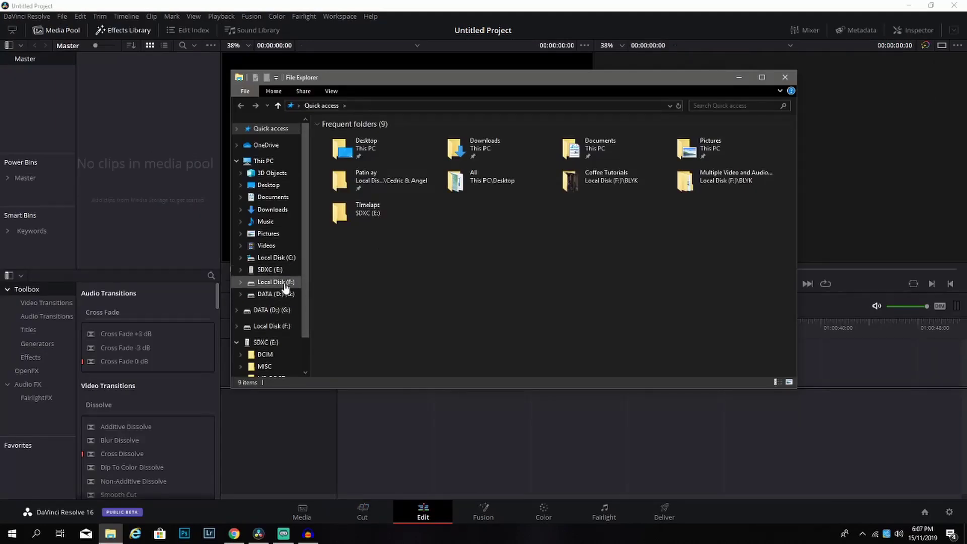
Browse in File Explorer to F:\BLYK\Multiple Video and Audio Track.
{"action": "left_click", "coordinate": [276, 282]}
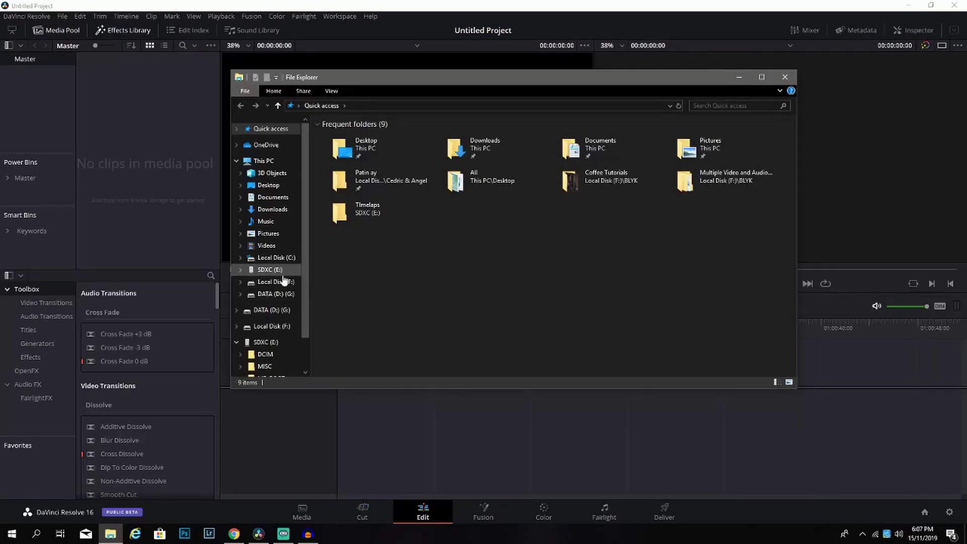
{"action": "double_click", "coordinate": [390, 132]}
{"action": "scroll", "coordinate": [705, 325], "scroll_direction": "down", "scroll_amount": 1}
{"action": "double_click", "coordinate": [698, 171]}
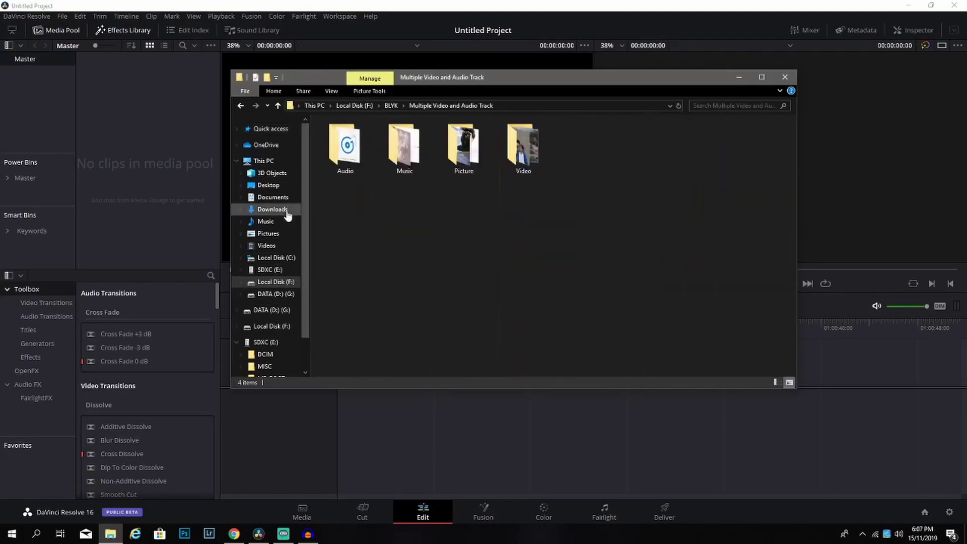
{"action": "double_click", "coordinate": [524, 150]}
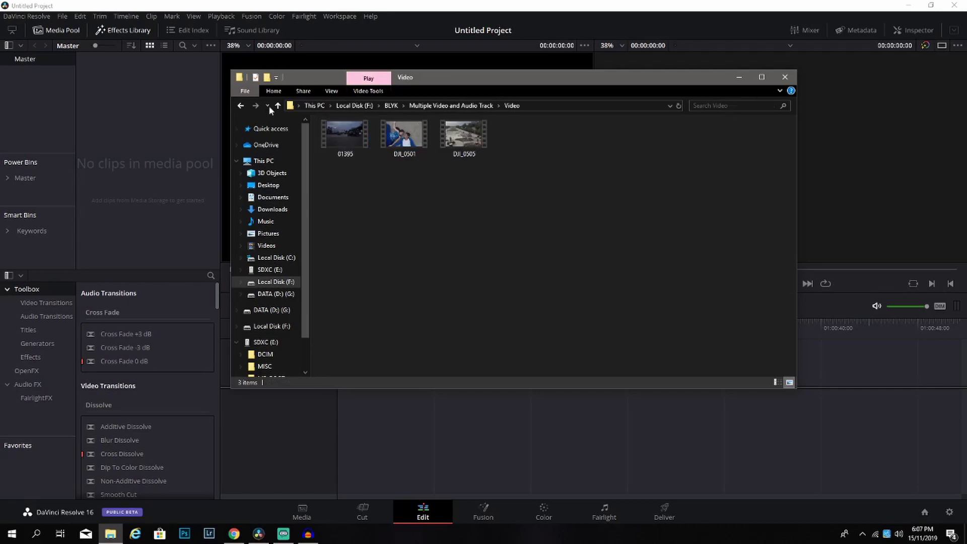
Import the Music, Picture and Video folders as Media Pool bins, then switch to Trim mode.
{"action": "left_click", "coordinate": [277, 105]}
{"action": "left_click_drag", "start_coordinate": [578, 195], "coordinate": [383, 151]}
{"action": "left_click_drag", "start_coordinate": [524, 146], "coordinate": [80, 100]}
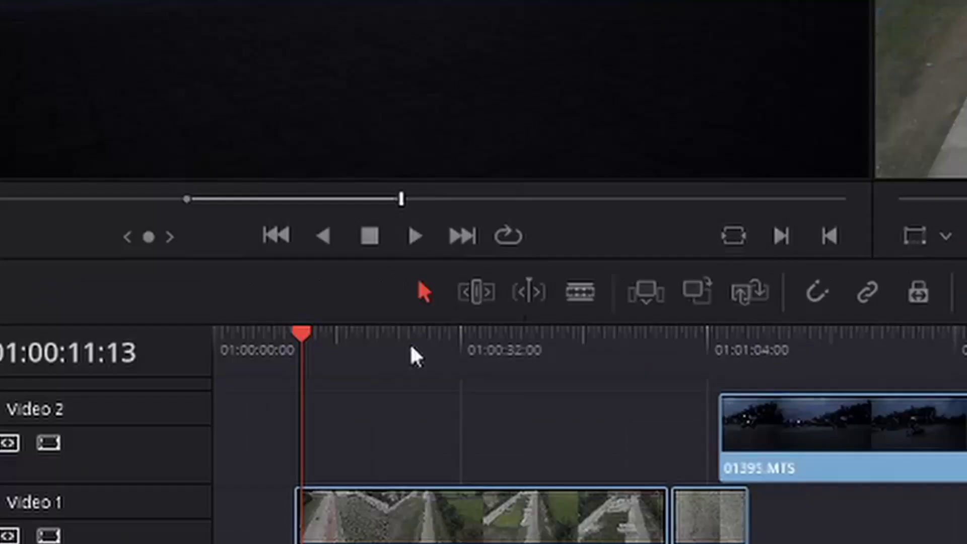
{"action": "left_click", "coordinate": [474, 293]}
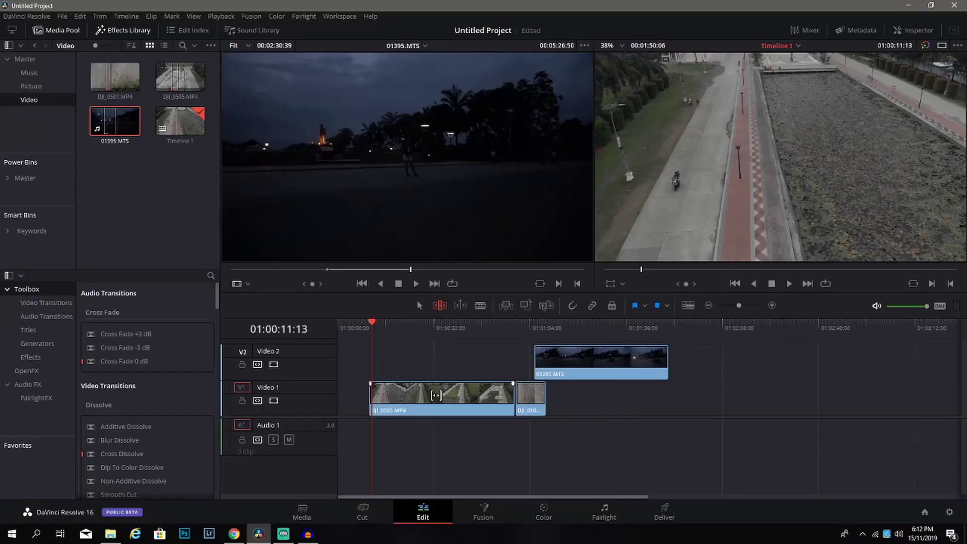
Slip the footage inside the DJI_0505 clip on Video 1 without moving it.
{"action": "left_click_drag", "start_coordinate": [436, 396], "coordinate": [414, 401]}
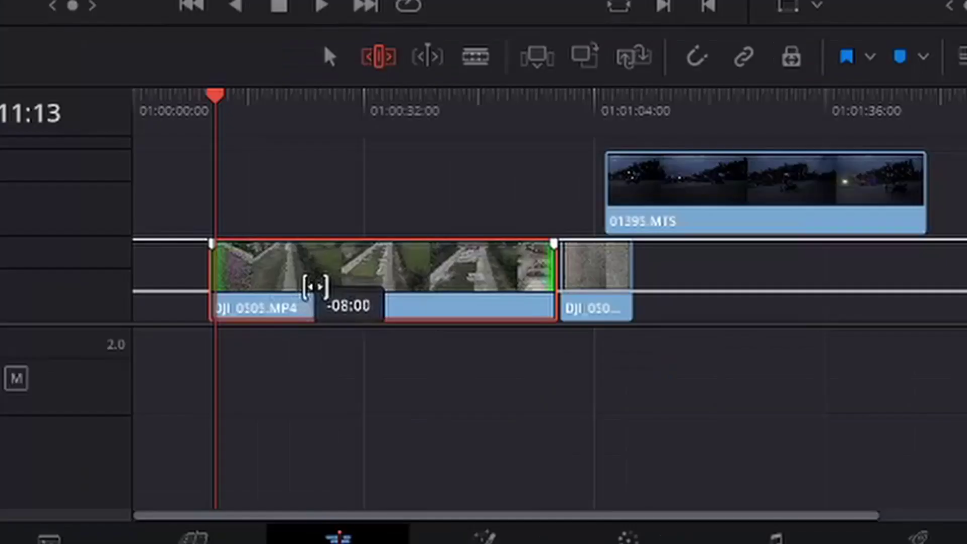
{"action": "left_click_drag", "start_coordinate": [315, 287], "coordinate": [356, 289]}
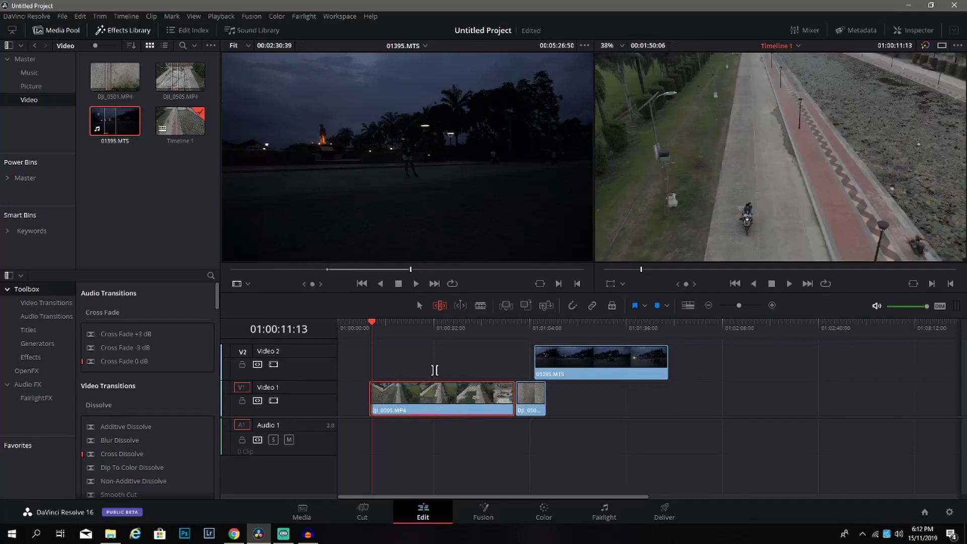
{"action": "left_click_drag", "start_coordinate": [434, 399], "coordinate": [469, 415]}
Return to Selection mode (A) and turn on Dynamic Trim mode (W).
{"action": "key", "text": "a"}
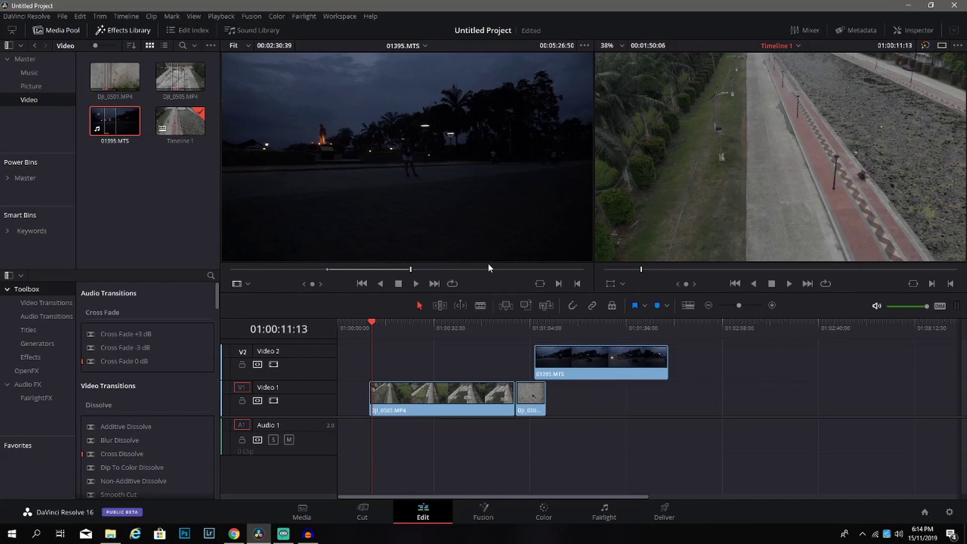
{"action": "key", "text": "w"}
{"action": "key", "text": "shift+Left"}
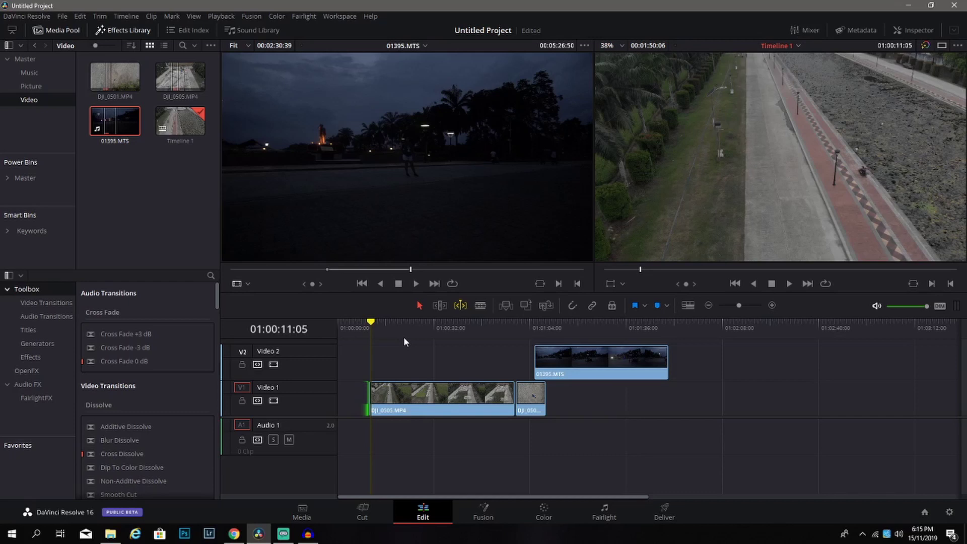
Blade-split DJI_0505 on Video 1 at the playhead, turn off Dynamic Trim, and undo extra splits.
{"action": "left_click", "coordinate": [404, 346]}
{"action": "key", "text": "b"}
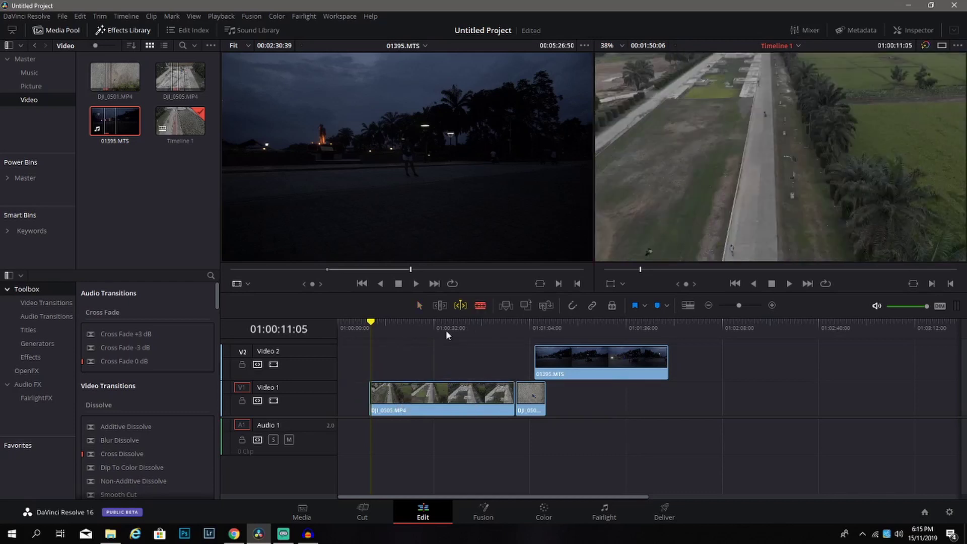
{"action": "mouse_move", "coordinate": [377, 325]}
{"action": "left_mouse_down"}
{"action": "mouse_move", "coordinate": [499, 333]}
{"action": "mouse_move", "coordinate": [386, 333]}
{"action": "left_mouse_up"}
{"action": "key", "text": "ctrl+b"}
{"action": "key", "text": "ctrl+b"}
{"action": "key", "text": "ctrl+b"}
{"action": "key", "text": "ctrl+b"}
{"action": "key", "text": "ctrl+b"}
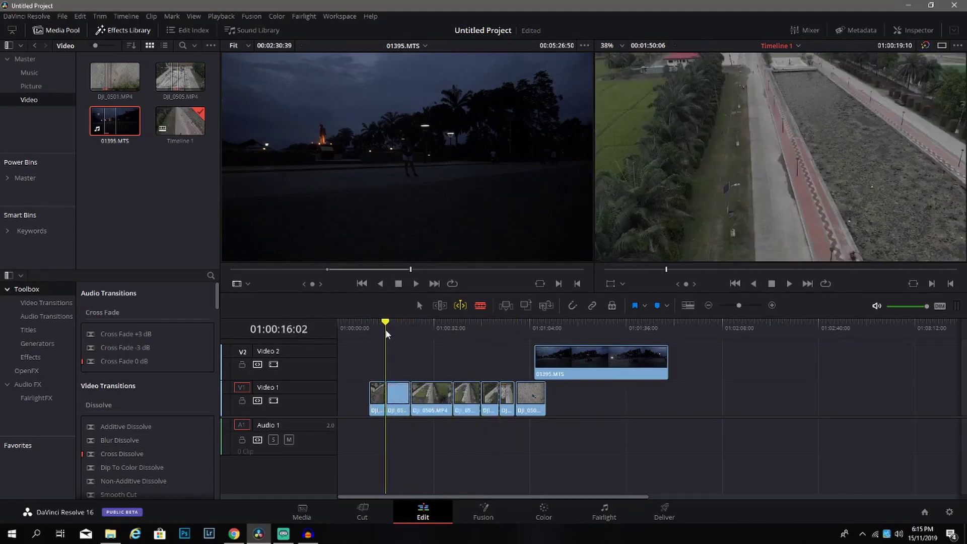
{"action": "left_click", "coordinate": [462, 307]}
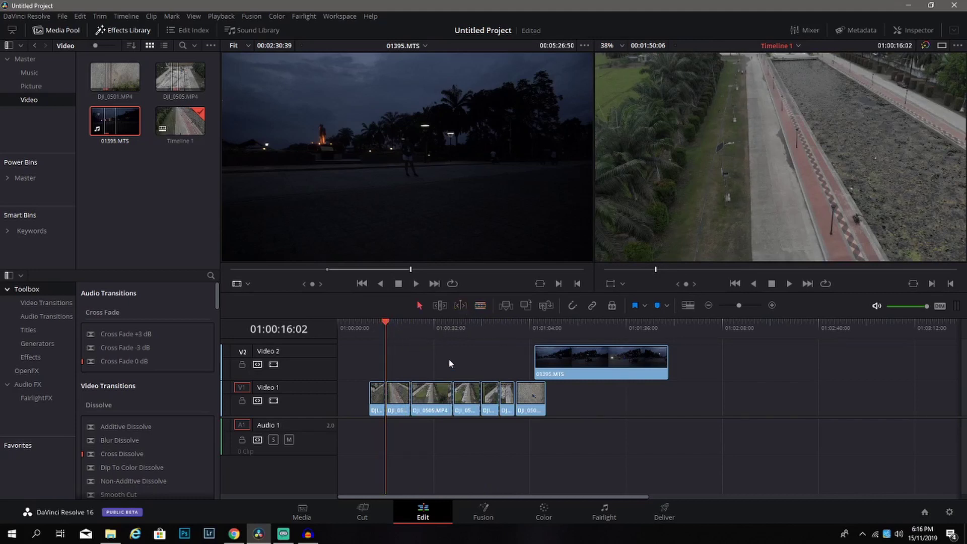
{"action": "key", "text": "ctrl+z"}
{"action": "key", "text": "ctrl+z"}
{"action": "key", "text": "ctrl+z"}
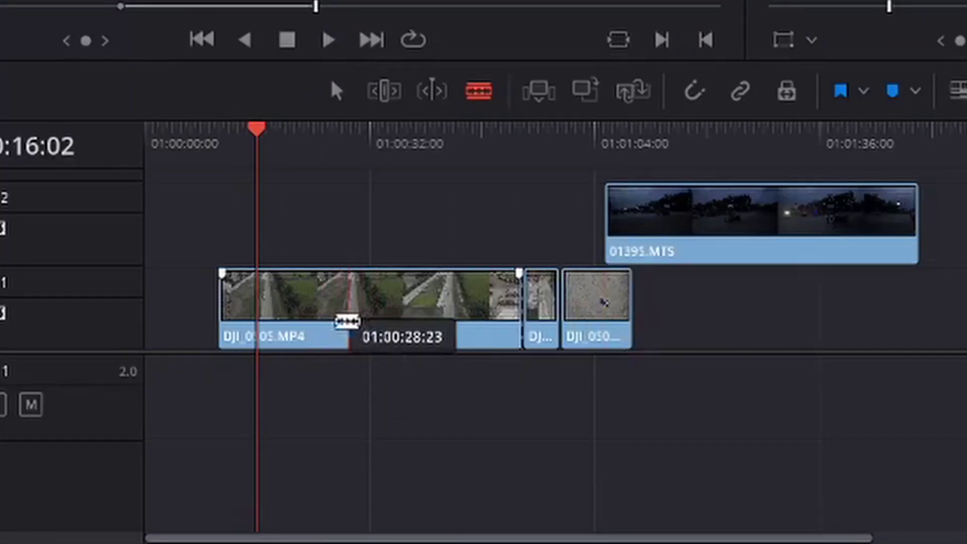
Blade-cut DJI_0505 at 01:00:17:18 and the 01395.MTS clip on Video 2.
{"action": "left_click", "coordinate": [278, 317]}
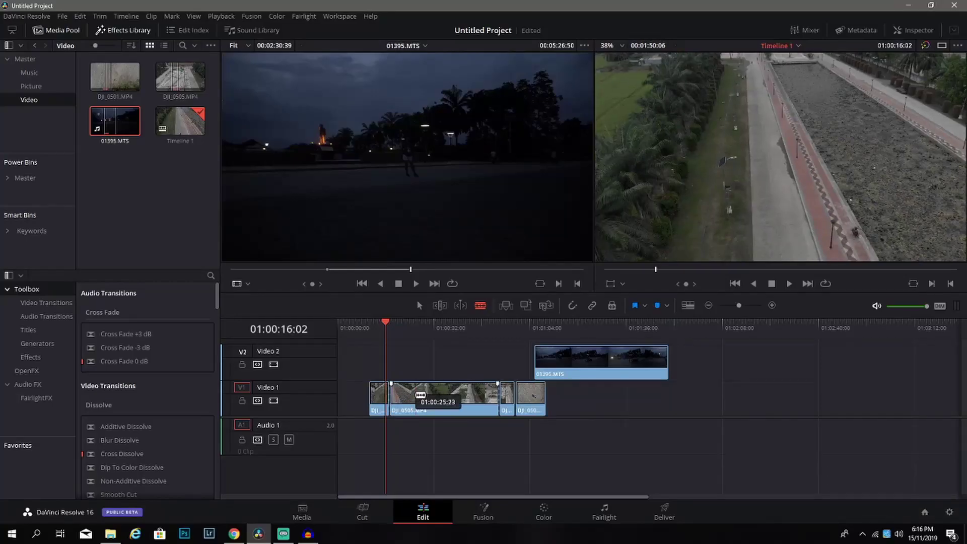
{"action": "left_click", "coordinate": [554, 361]}
{"action": "key", "text": "a"}
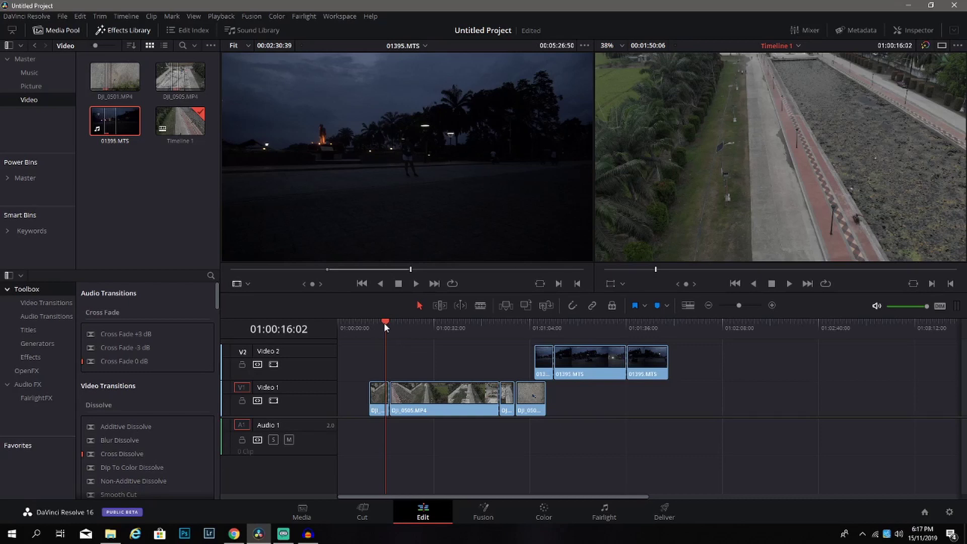
Select the 01395.MTS pieces on Video 2 and move them earlier.
{"action": "left_click_drag", "start_coordinate": [384, 322], "coordinate": [486, 330]}
{"action": "mouse_move", "coordinate": [712, 442]}
{"action": "left_mouse_down"}
{"action": "mouse_move", "coordinate": [560, 339]}
{"action": "mouse_move", "coordinate": [451, 360]}
{"action": "left_mouse_up"}
{"action": "left_click", "coordinate": [412, 332]}
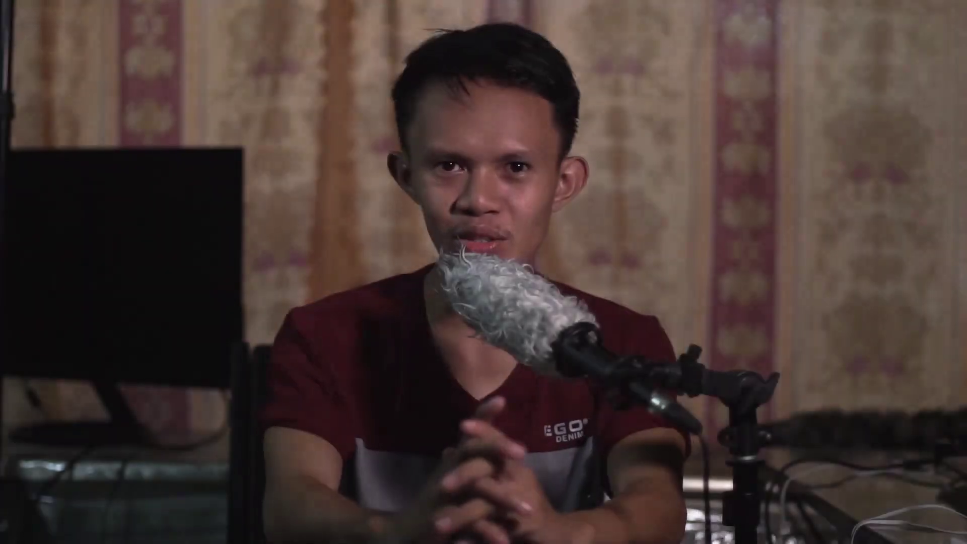